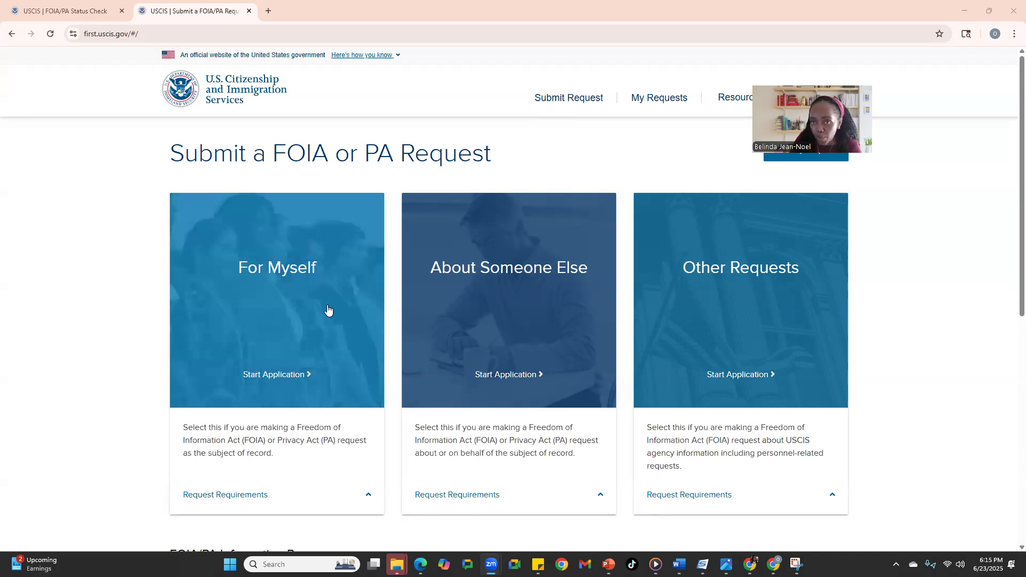
Start a 'For Myself' application and scroll down to the record-type checkboxes.
left_click(280, 269)
scroll(394, 350, "down", 4)
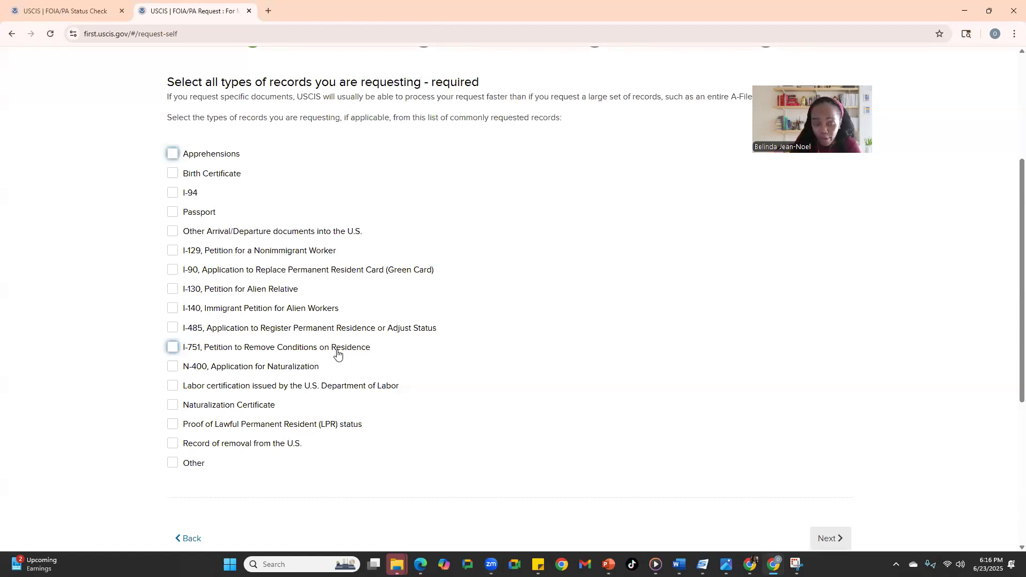
Check the Other record type and begin its description with 'COMPLETE A-FILE'.
left_click(172, 464)
left_click(246, 510)
type("comp")
key("BackSpace")
key("BackSpace")
key("BackSpace")
key("BackSpace")
type("COM;LETE")
key("BackSpace")
key("BackSpace")
key("BackSpace")
key("BackSpace")
type(";")
key("BackSpace")
type("PLETE A-FILE")
Finish the description with ', MY ENTIRE IMMIGRATION HISTORY' and continue to the next step.
key("Return")
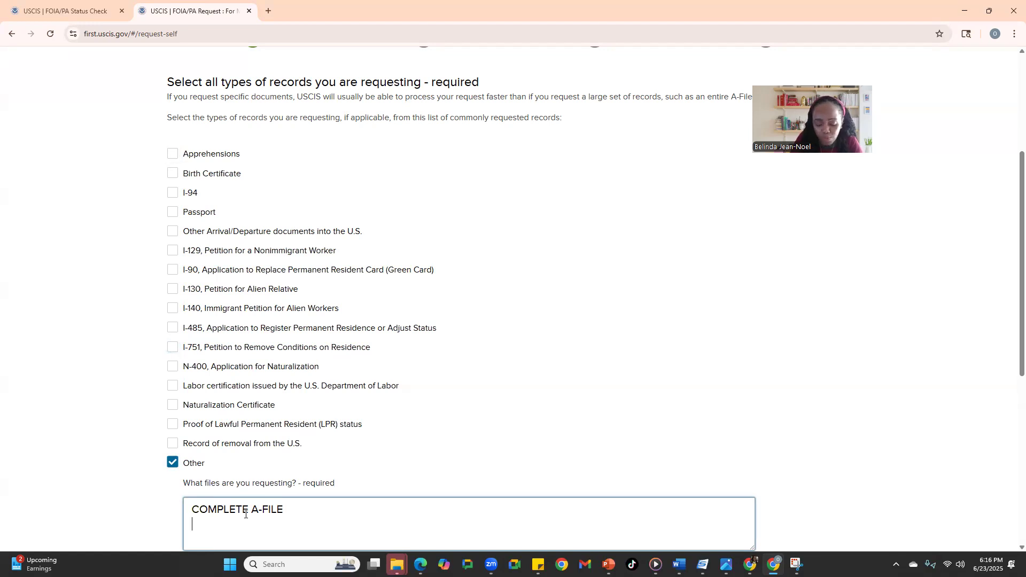
type("M")
type("A")
key("BackSpace")
key("BackSpace")
key("BackSpace")
key("BackSpace")
type("E, MY ENTER")
key("BackSpace")
key("BackSpace")
type("IRE IMMIGRATIN HIS")
key("BackSpace")
key("BackSpace")
key("BackSpace")
key("BackSpace")
key("BackSpace")
type("ON ")
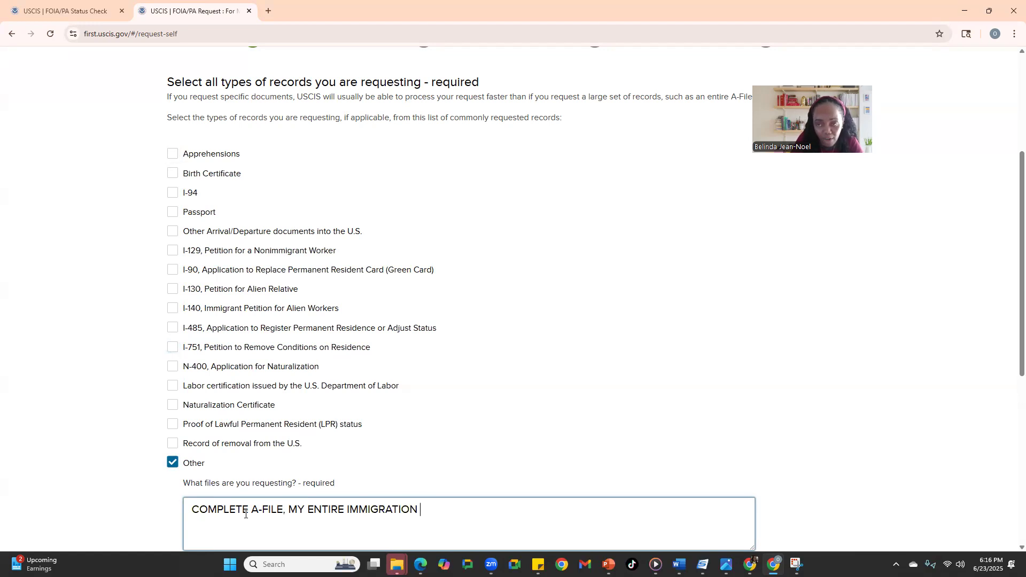
type("HISTORY")
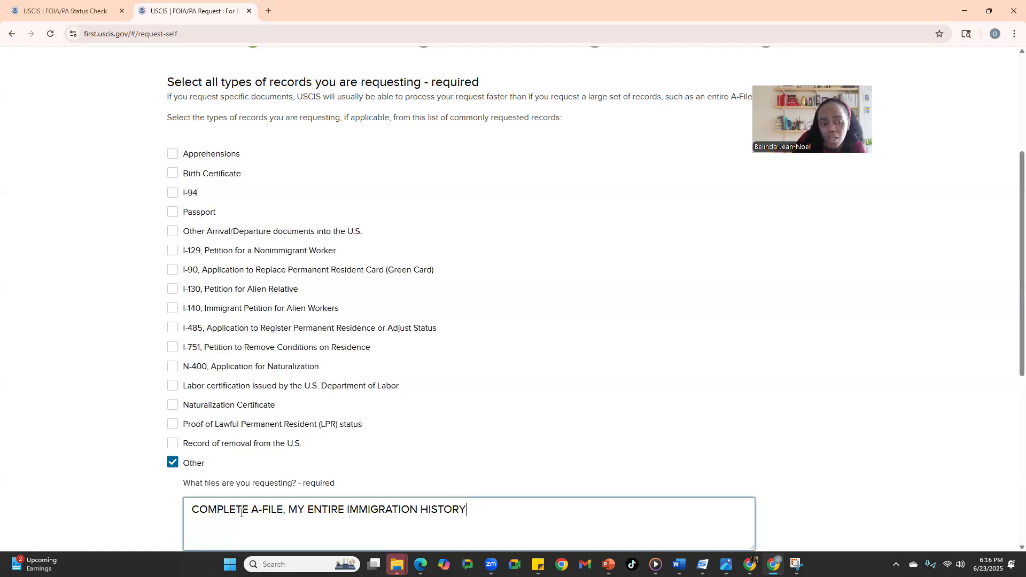
scroll(243, 515, "down", 2)
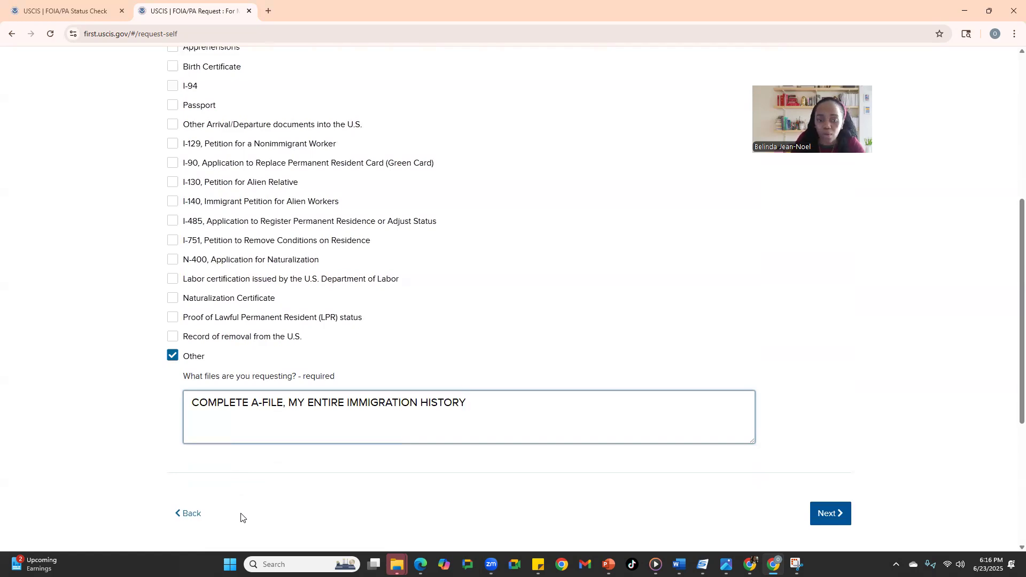
left_click(829, 514)
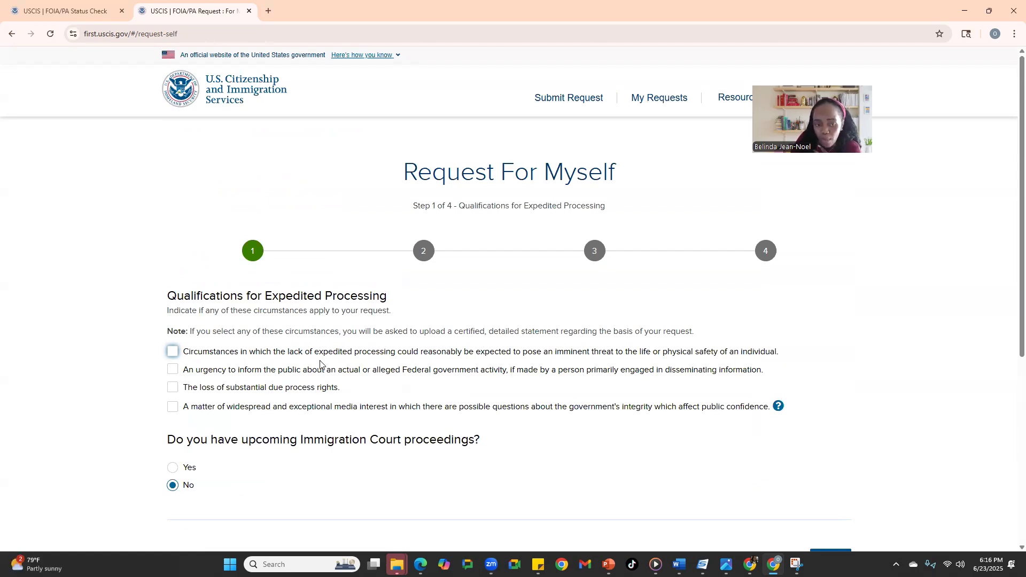
Set upcoming Immigration Court proceedings to No, with no expedite claim, and continue to step 2.
scroll(331, 385, "down", 2)
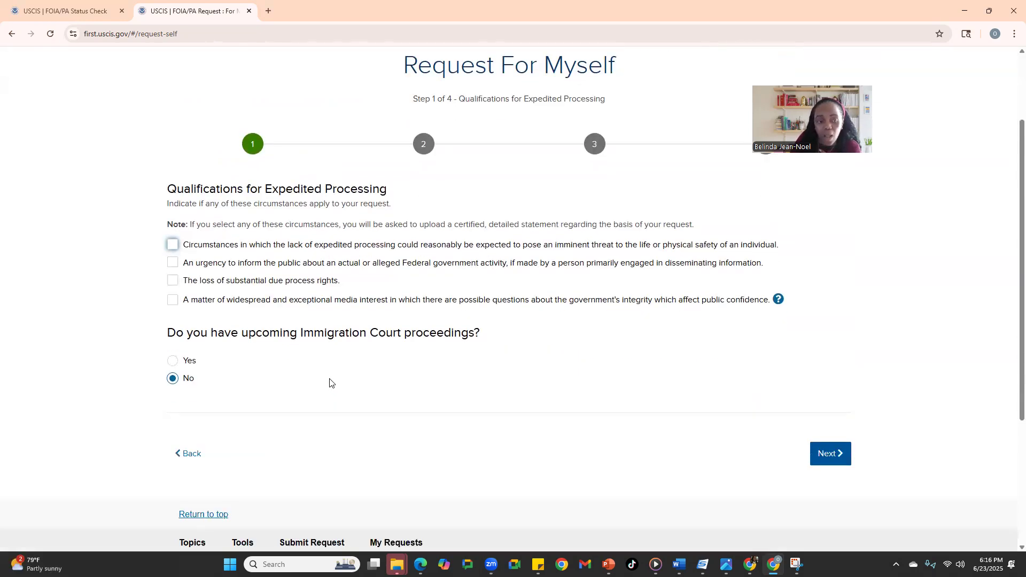
left_click(170, 369)
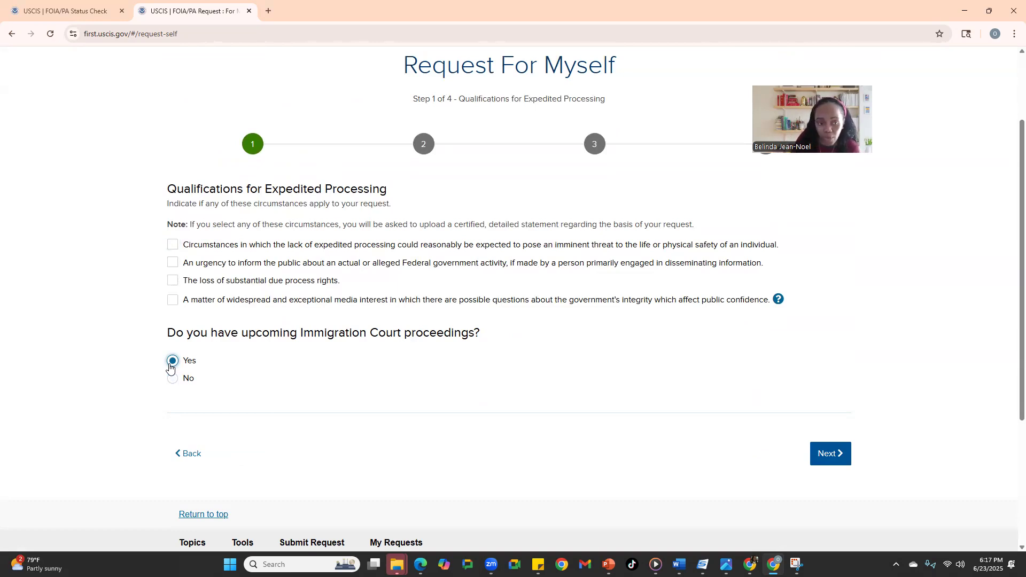
left_click(172, 380)
left_click(815, 455)
scroll(452, 284, "down", 5)
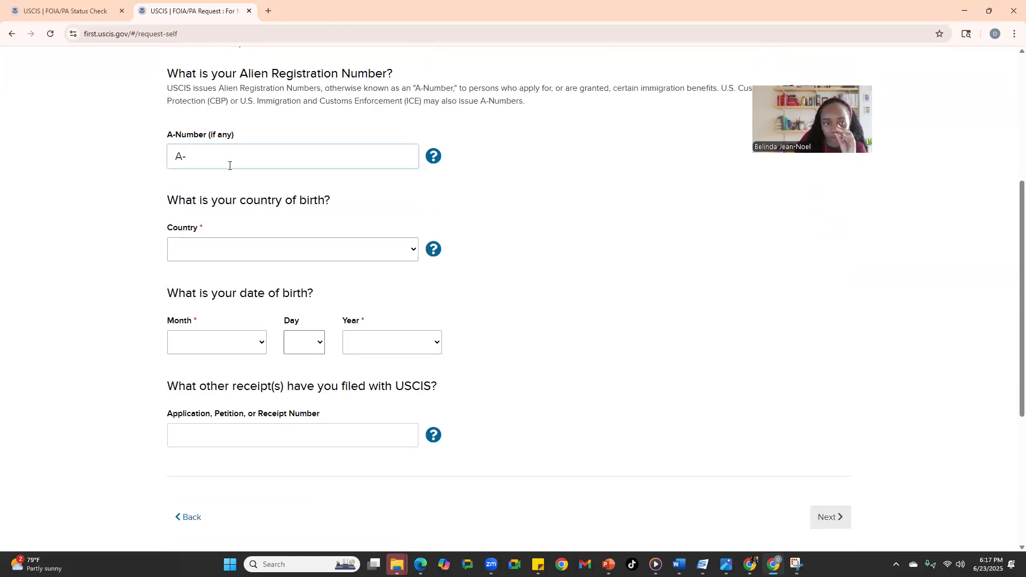
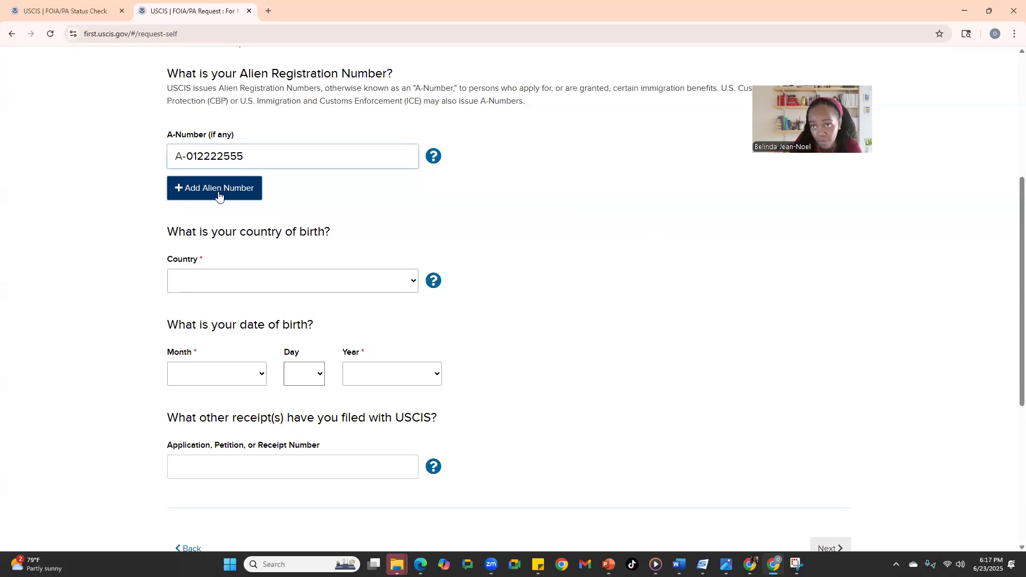
Choose HAITI as the country of birth.
left_click(227, 293)
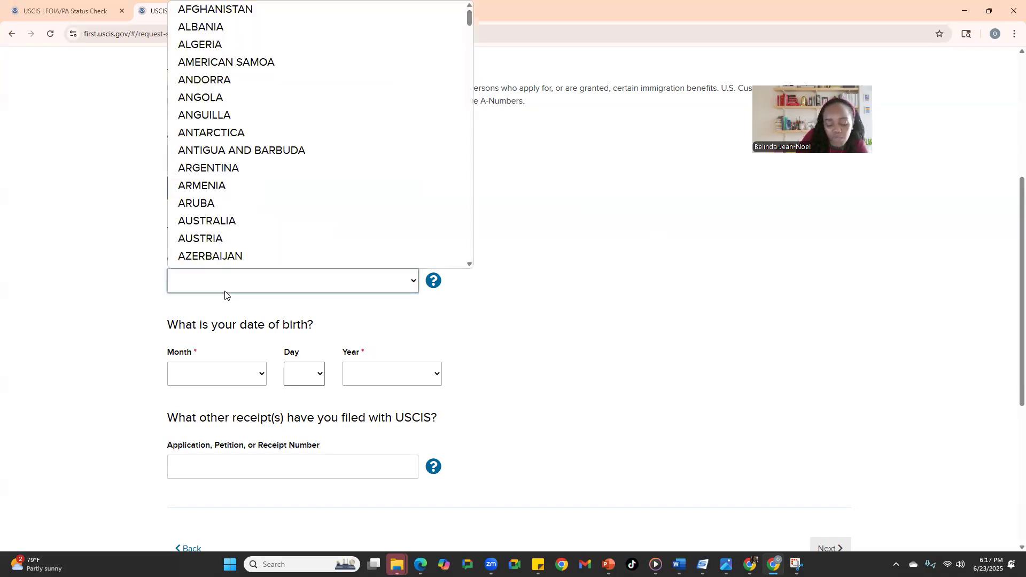
key("h")
left_click(243, 262)
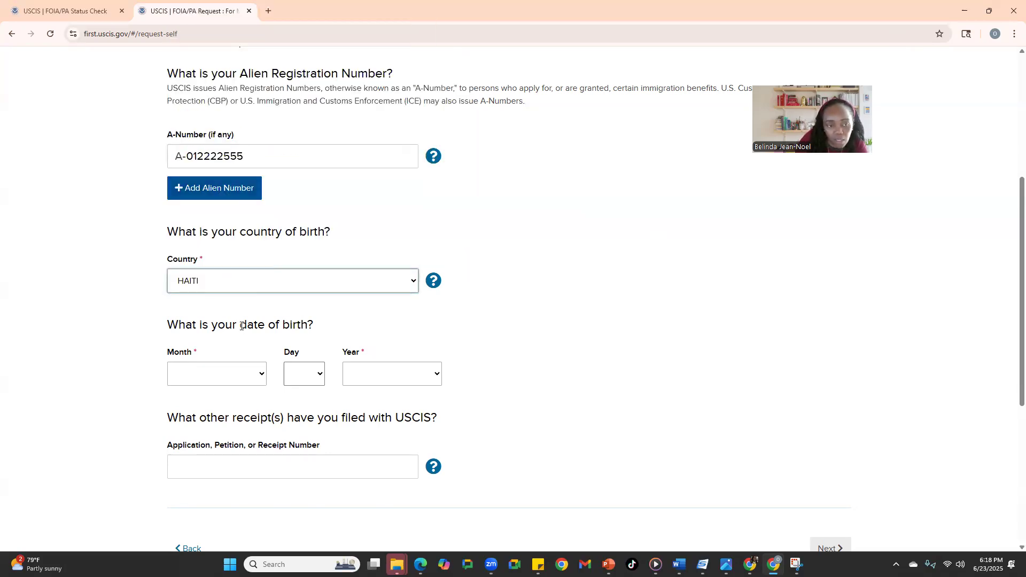
Set the date of birth to 01 - January, day 1, year 1999.
left_click(232, 377)
left_click(201, 158)
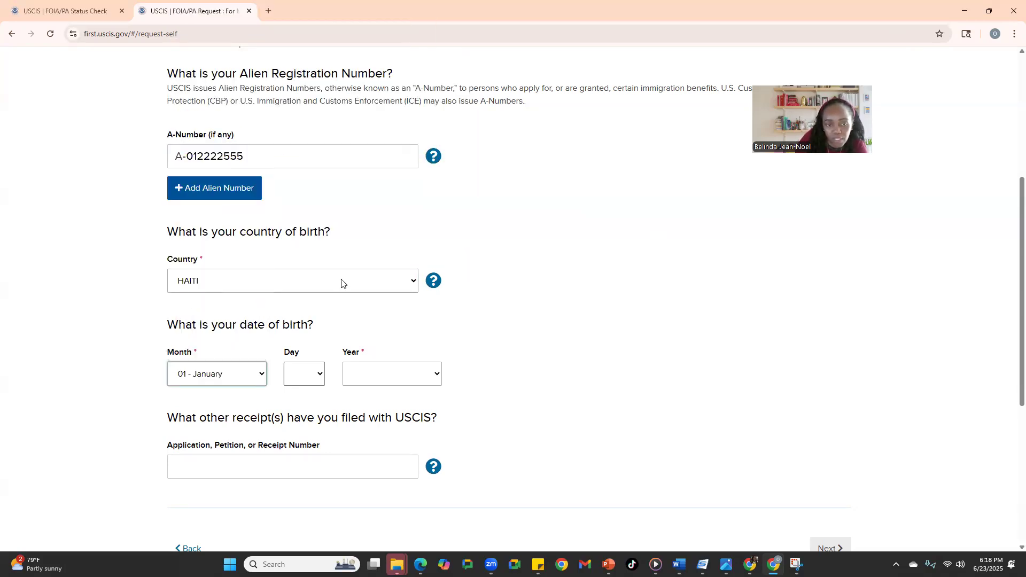
left_click(310, 373)
left_click(297, 17)
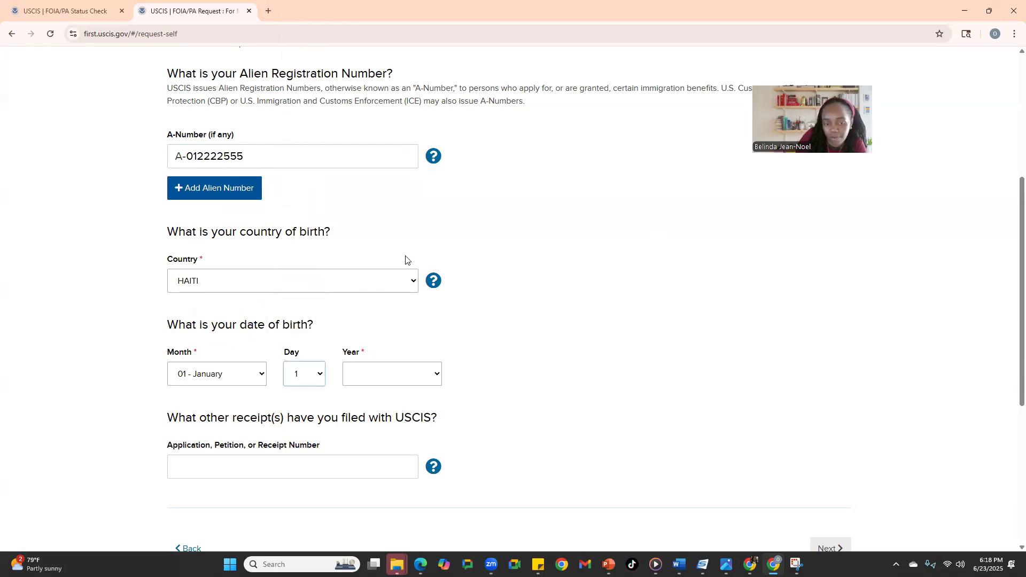
left_click(414, 373)
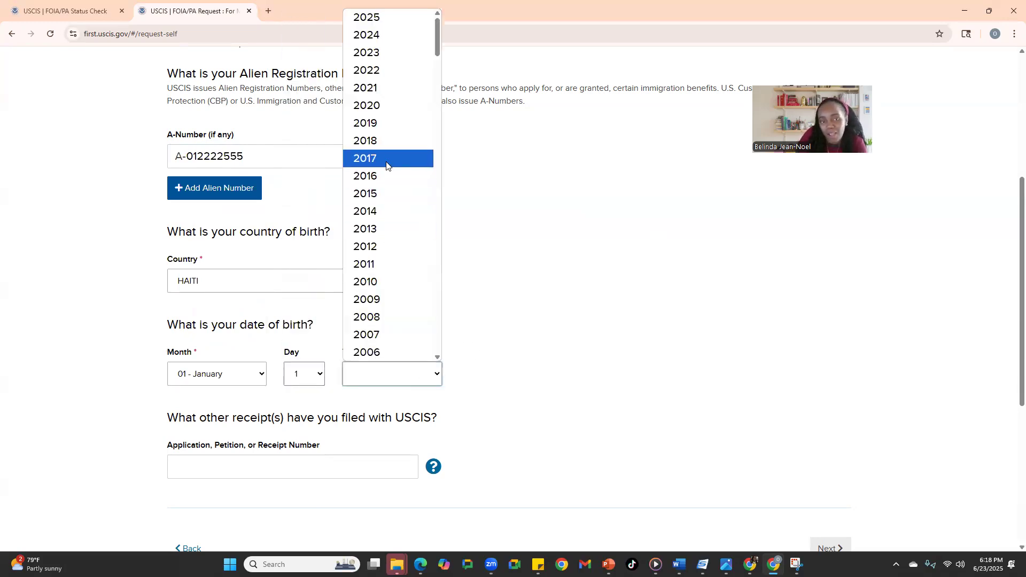
type("1999")
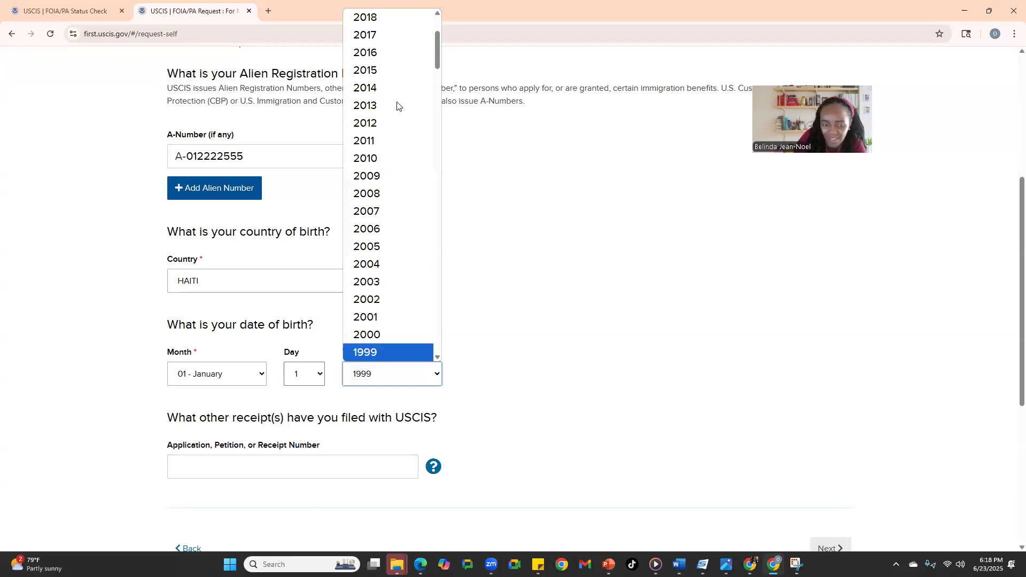
left_click(404, 355)
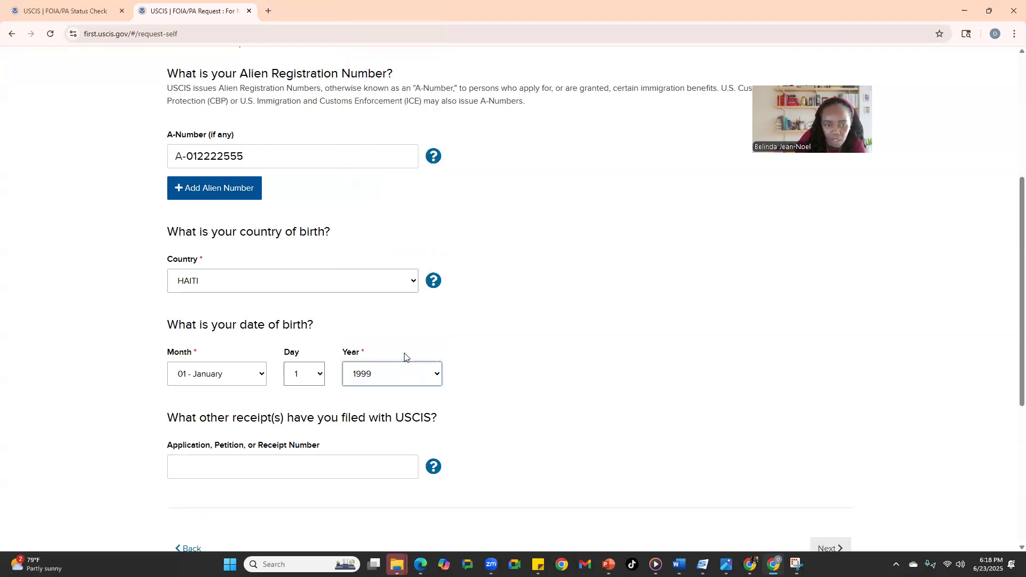
Focus the receipt number field, leaving it blank, and scroll on through the form.
scroll(397, 374, "down", 2)
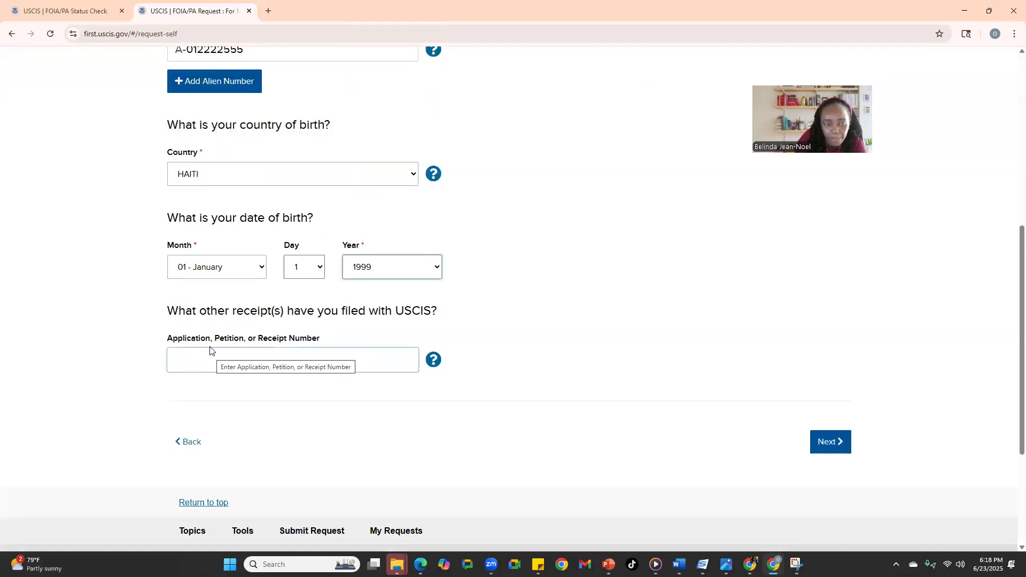
left_click(300, 369)
scroll(301, 367, "up", 6)
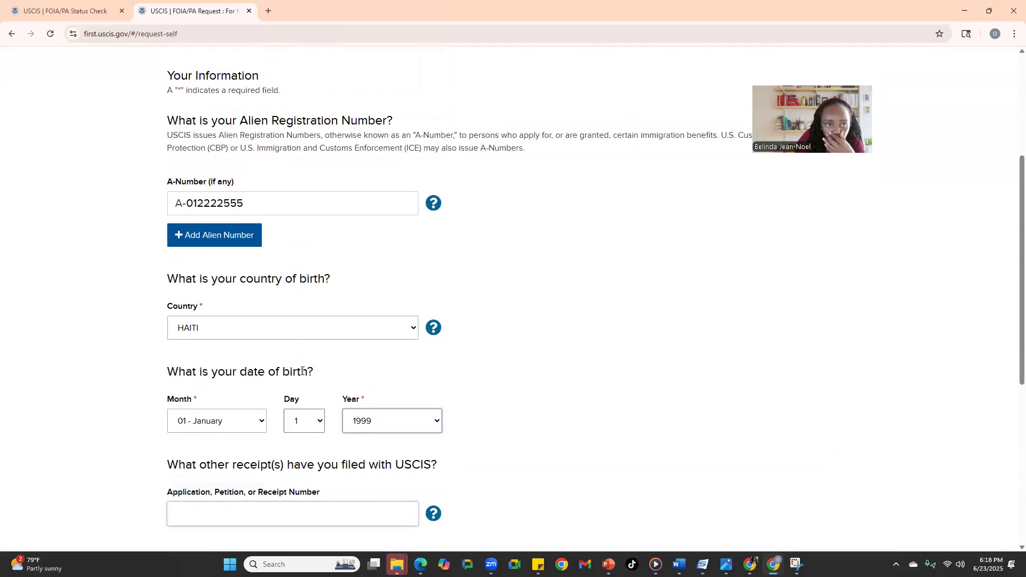
scroll(369, 263, "down", 4)
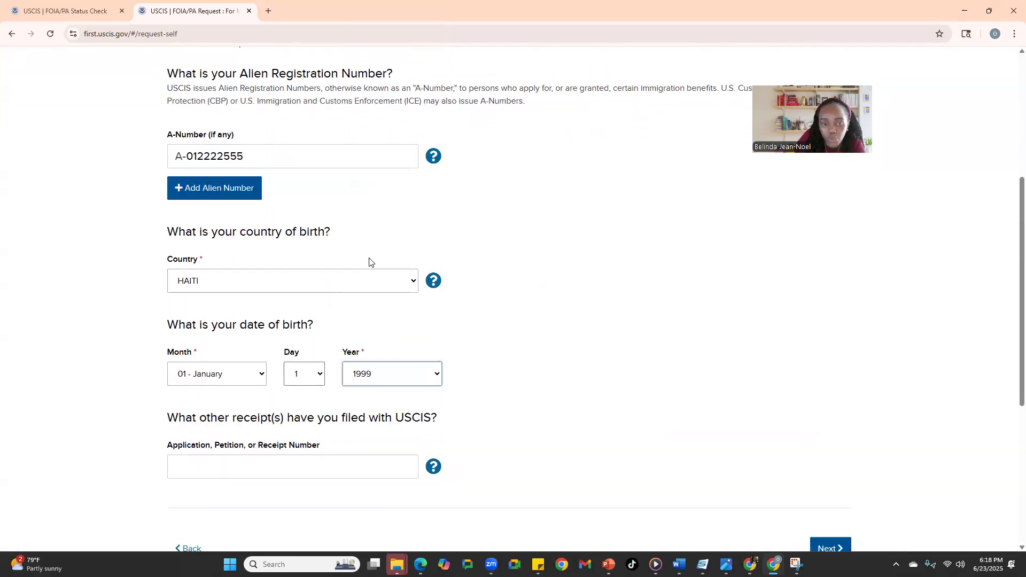
scroll(370, 262, "up", 3)
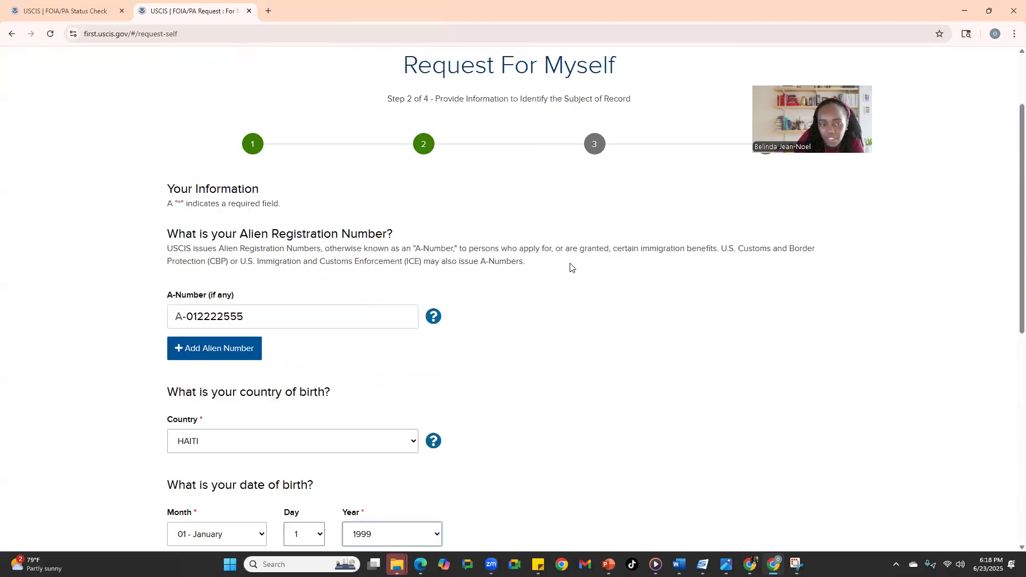
scroll(571, 267, "down", 1)
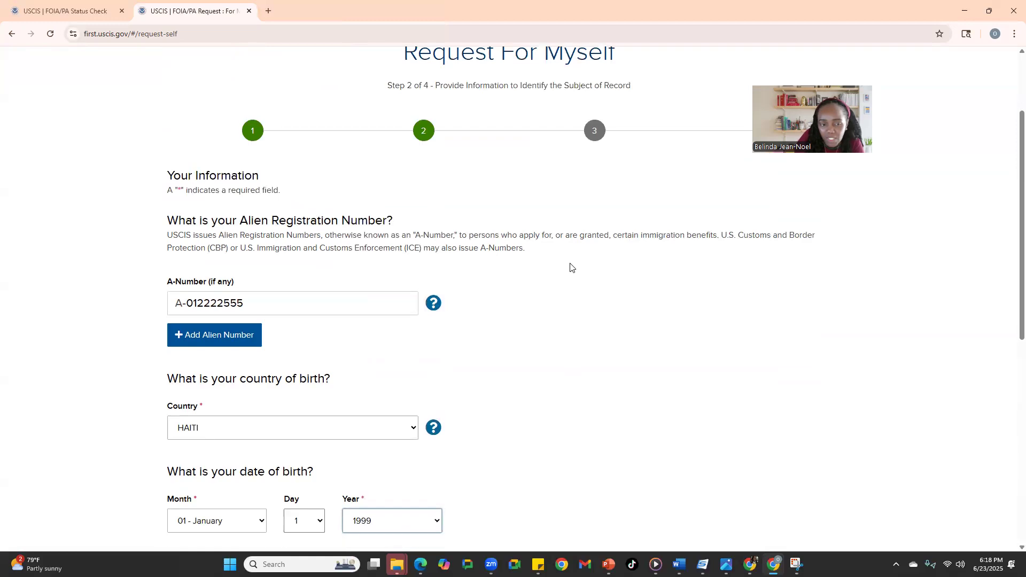
scroll(571, 268, "down", 4)
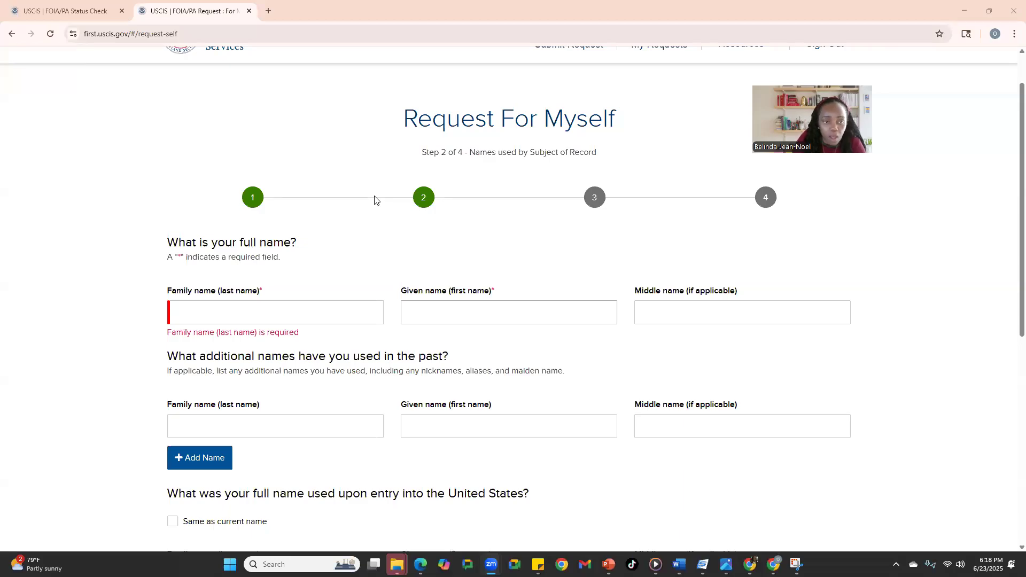
Scroll down past the identification details toward the full-name questions.
scroll(374, 200, "down", 2)
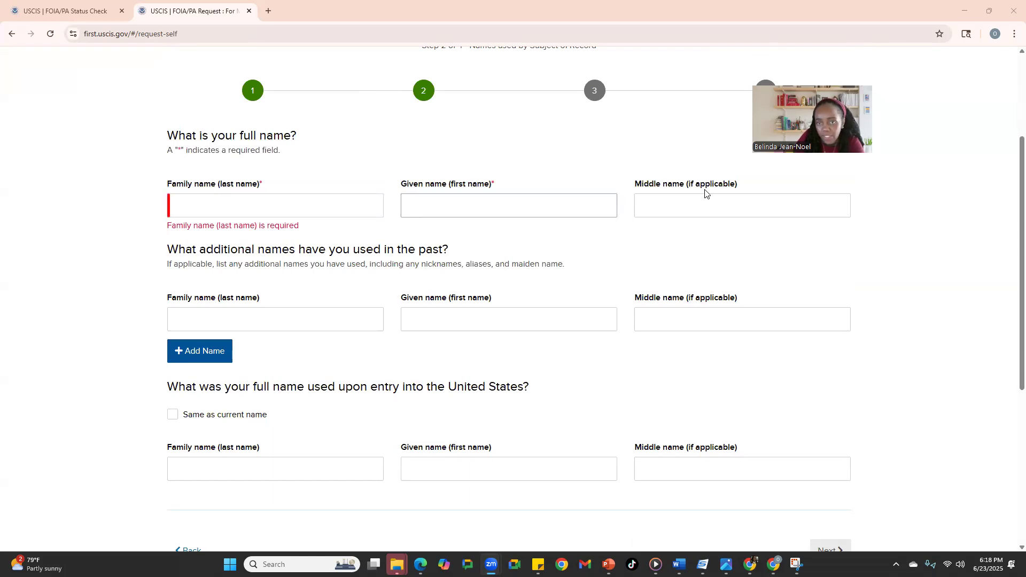
scroll(658, 216, "down", 1)
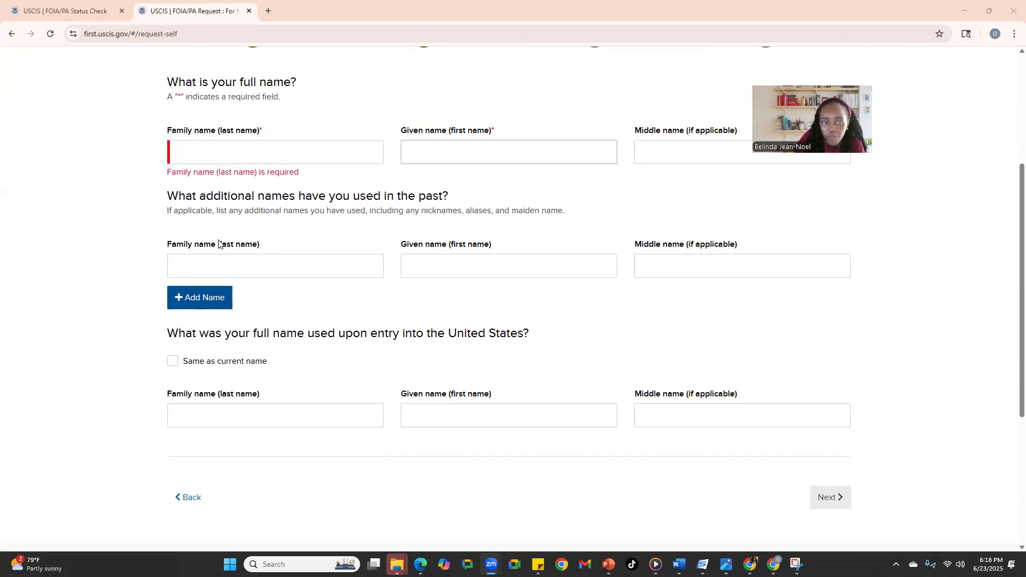
left_click(319, 150)
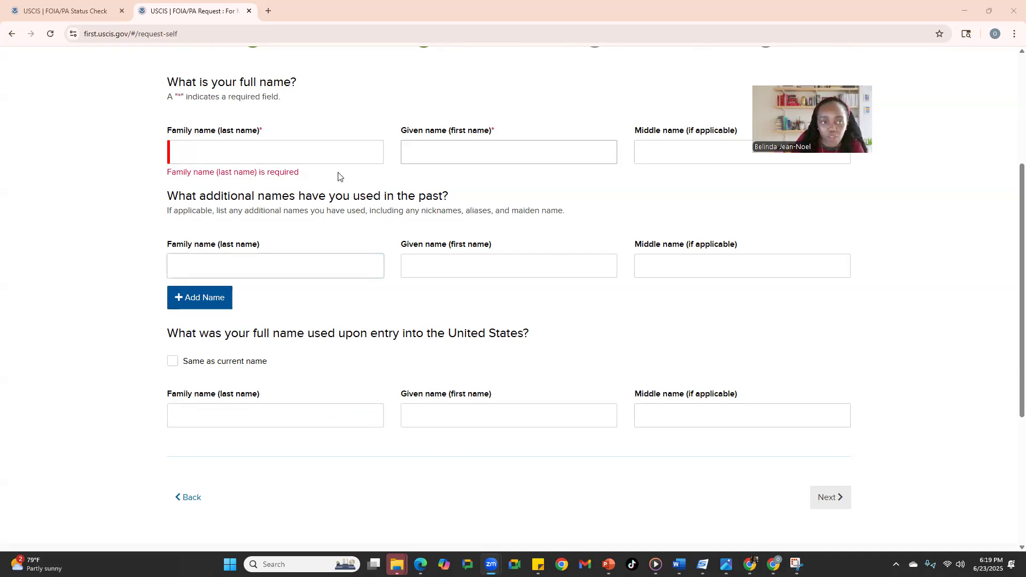
left_click(476, 152)
left_click(307, 152)
type("FFF")
type("DDD")
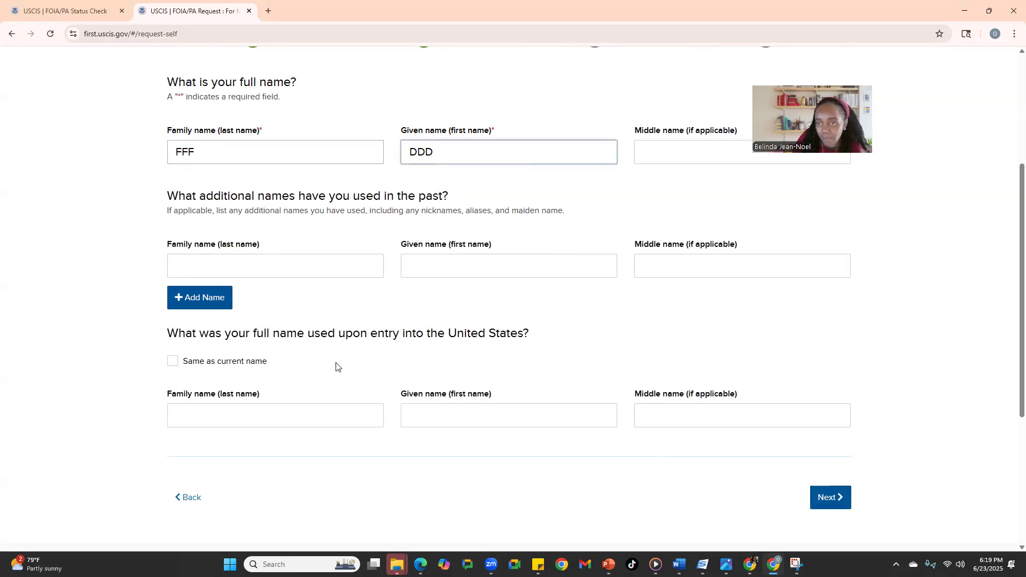
left_click(838, 508)
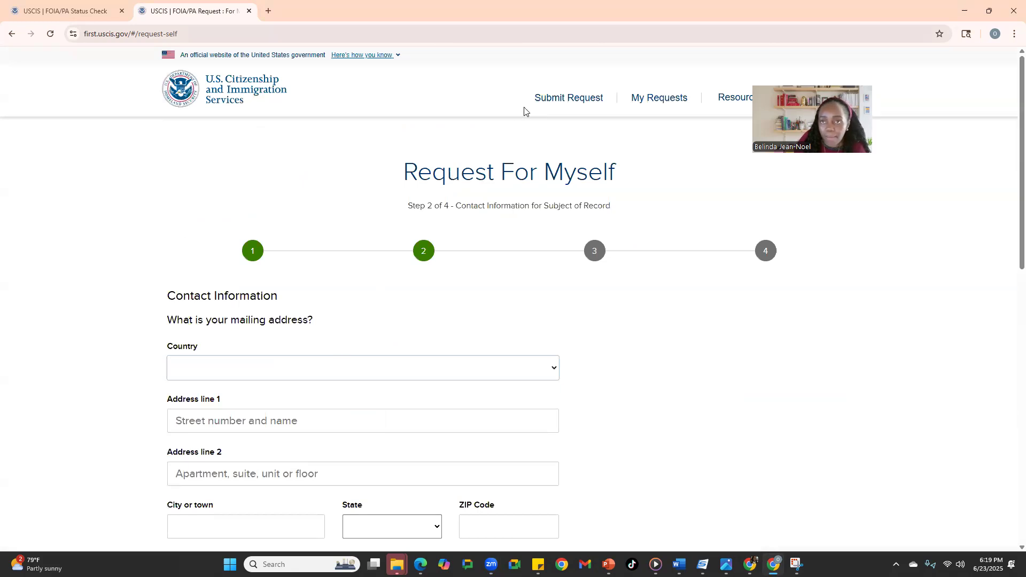
scroll(566, 188, "down", 2)
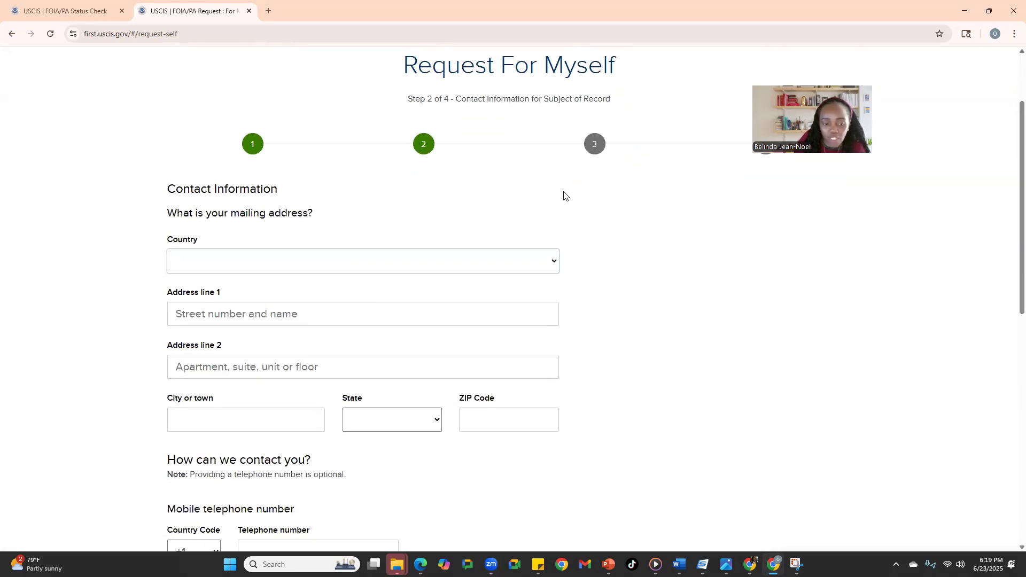
scroll(502, 231, "down", 1)
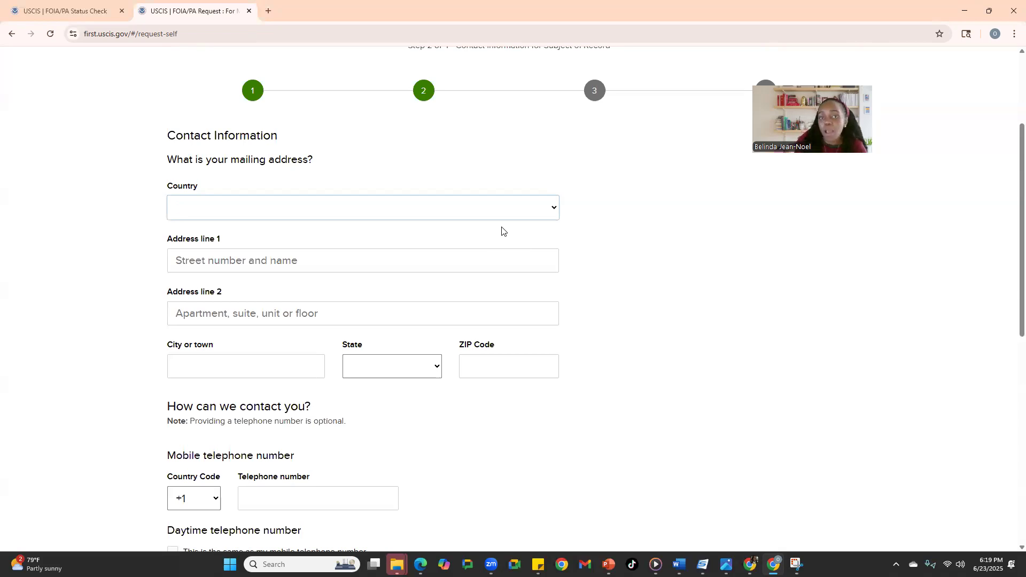
left_click(646, 76)
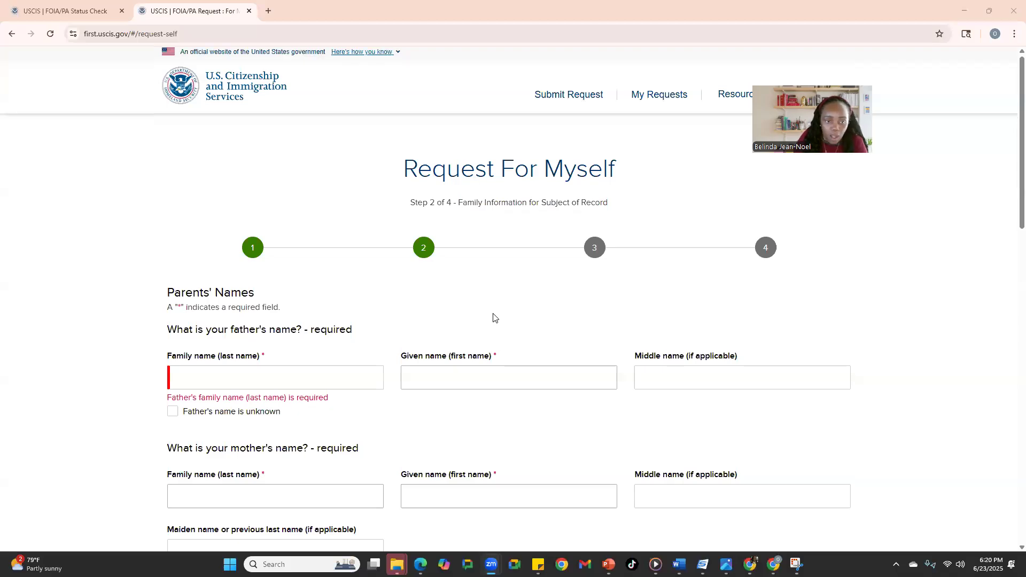
Check 'Father's name is unknown' so both father name fields read Unknown.
scroll(493, 318, "down", 1)
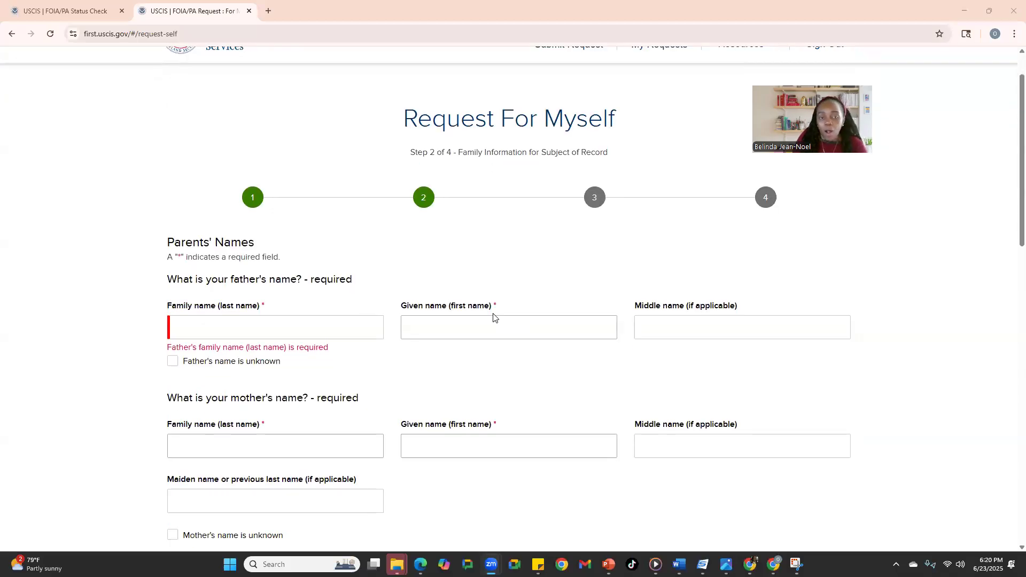
scroll(493, 317, "down", 1)
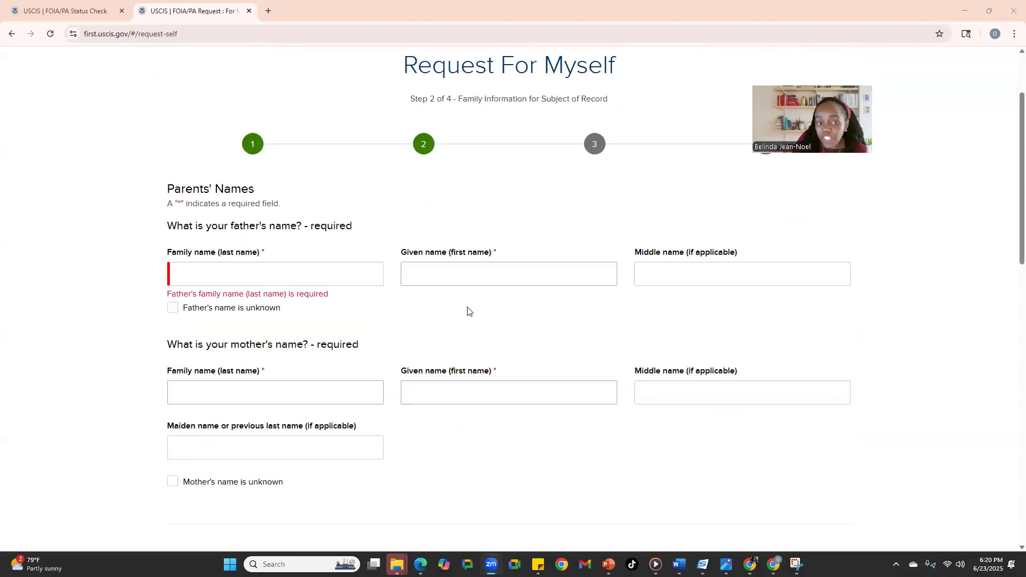
left_click(171, 308)
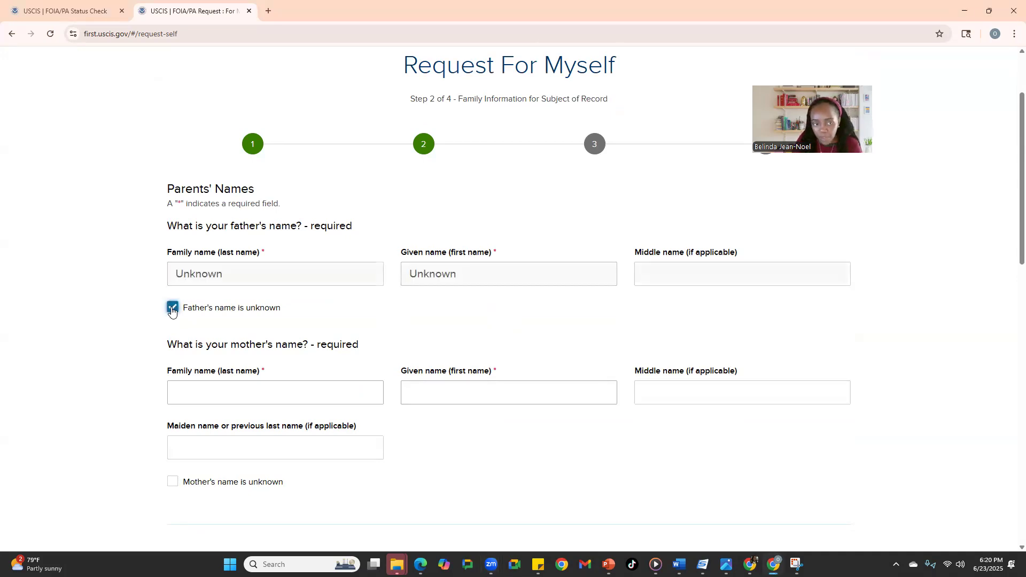
scroll(171, 310, "down", 2)
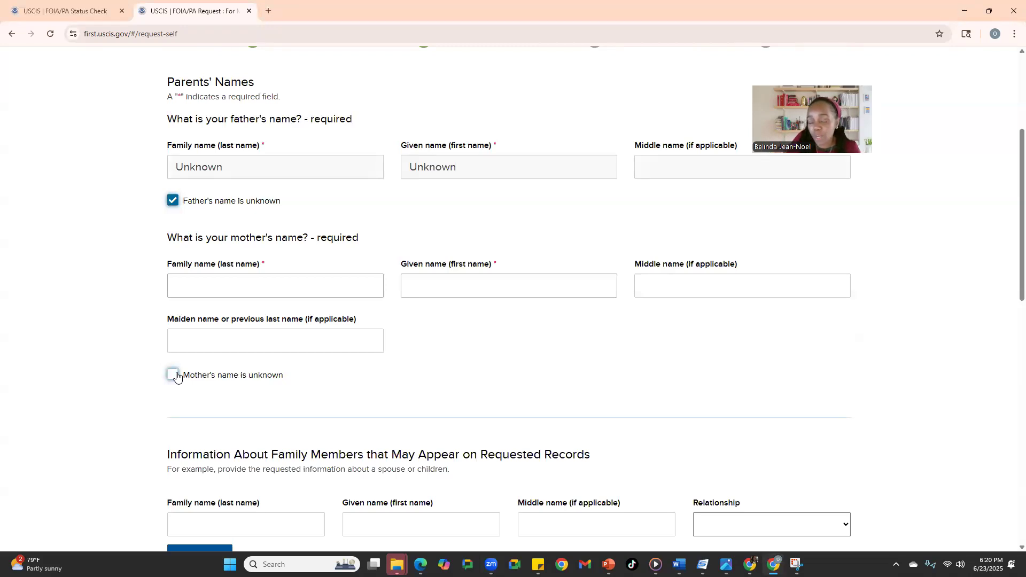
scroll(177, 377, "down", 2)
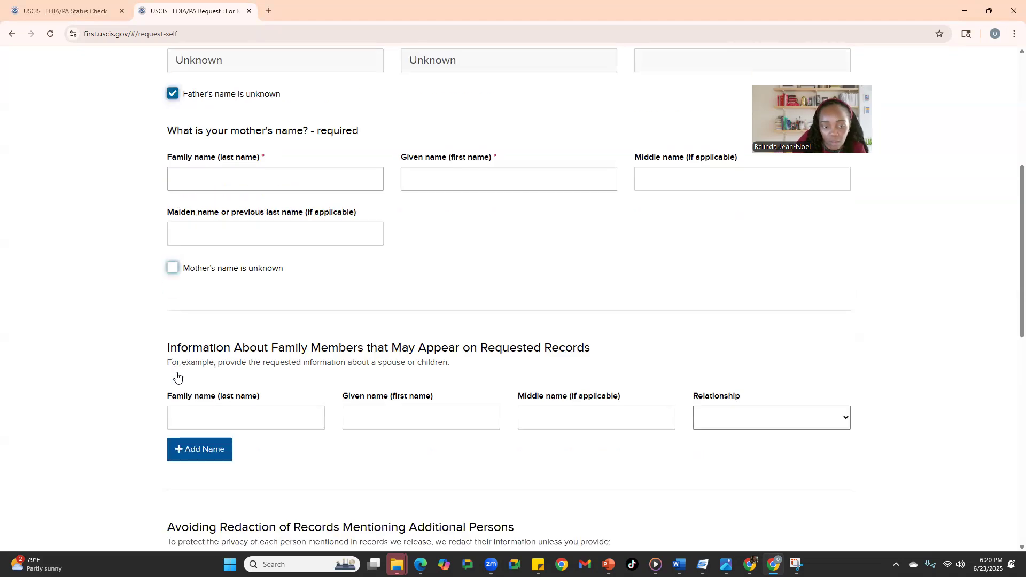
scroll(177, 377, "down", 2)
left_click(247, 292)
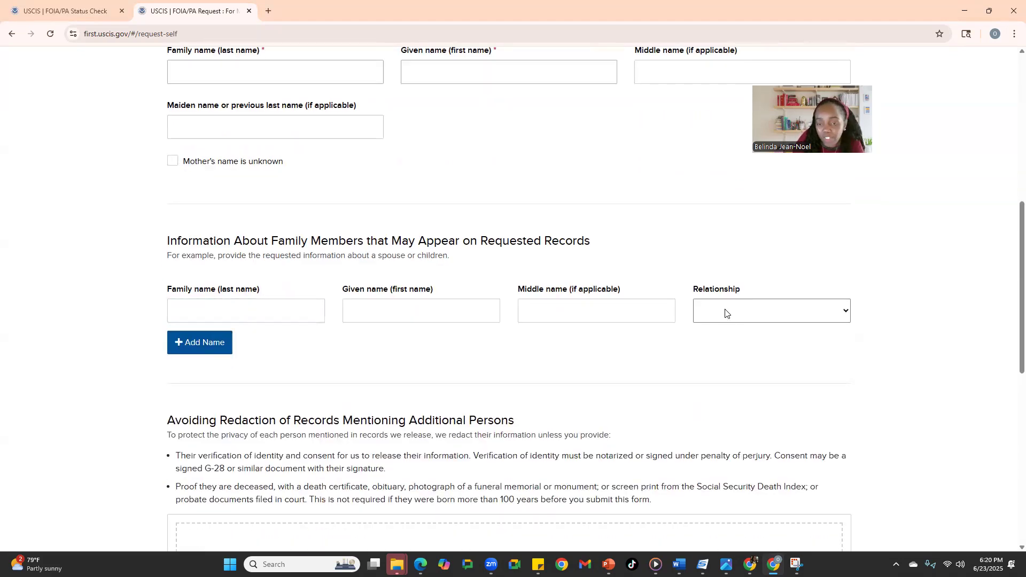
left_click(810, 313)
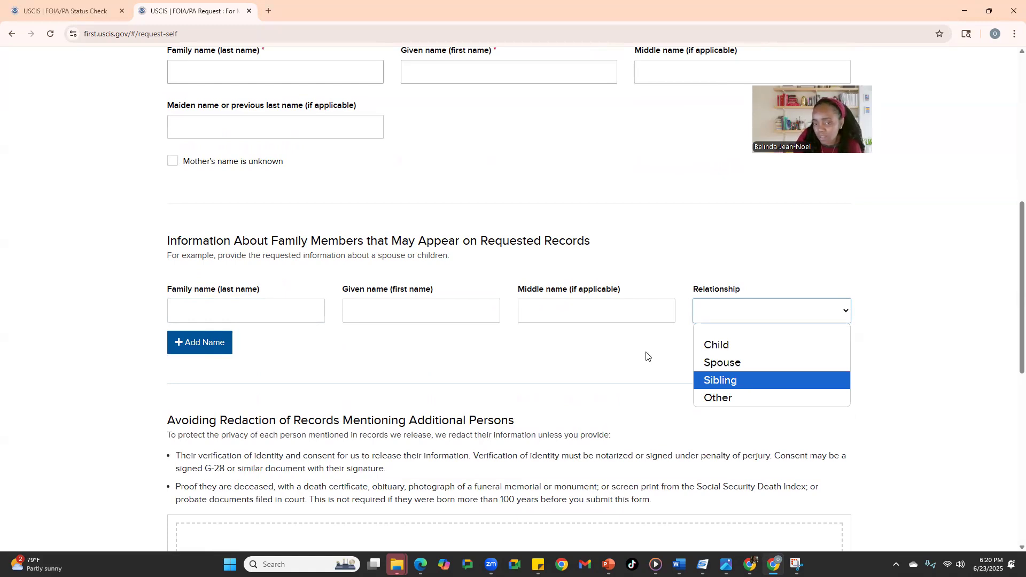
scroll(646, 356, "down", 4)
scroll(646, 355, "down", 2)
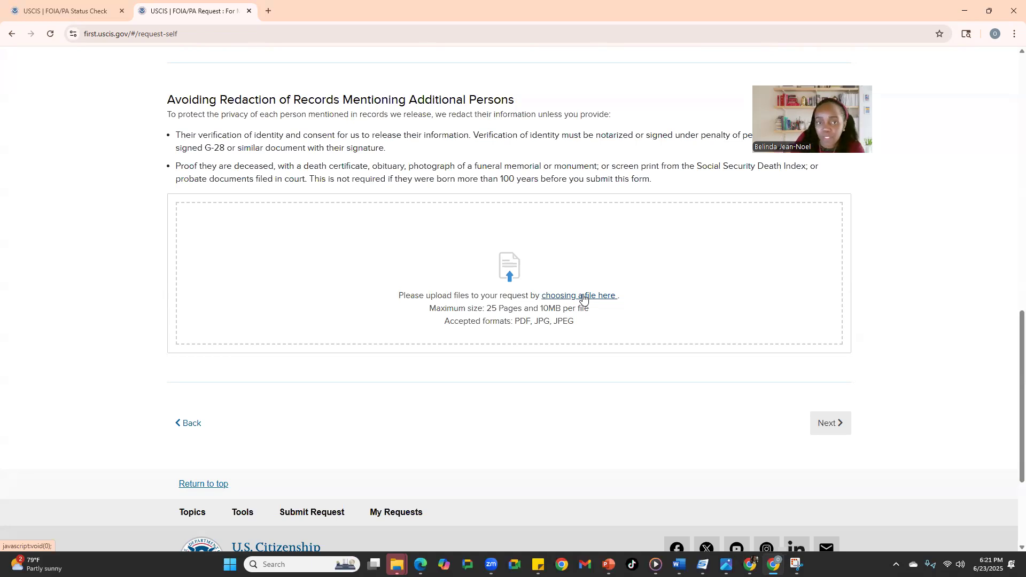
Check 'Mother's name is unknown' so both mother name fields read Unknown.
scroll(584, 298, "up", 5)
scroll(174, 277, "up", 5)
left_click(173, 429)
Continue from Family Information to Step 3, Upload Documents.
scroll(304, 278, "down", 2)
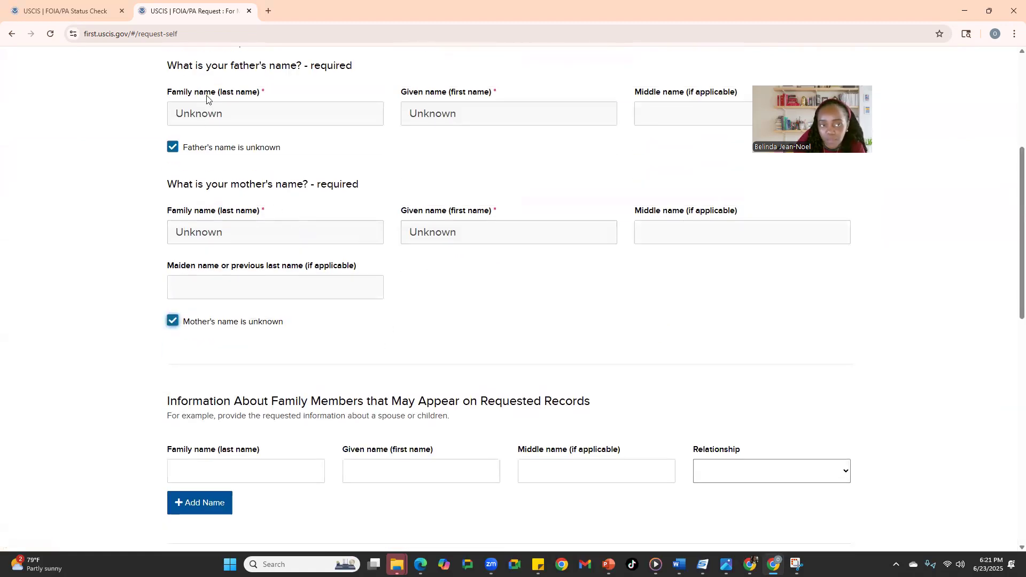
scroll(274, 226, "down", 2)
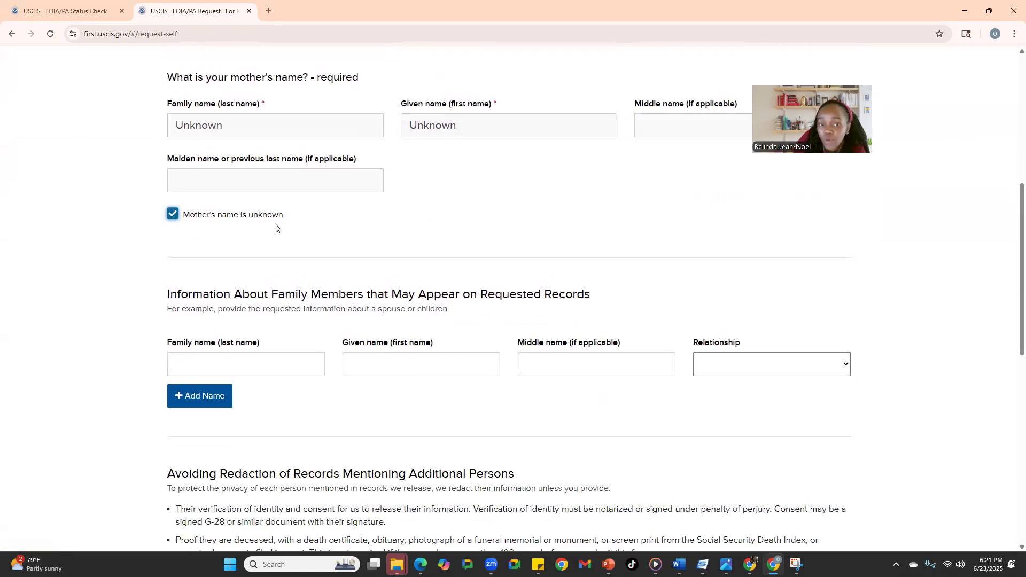
scroll(275, 225, "down", 6)
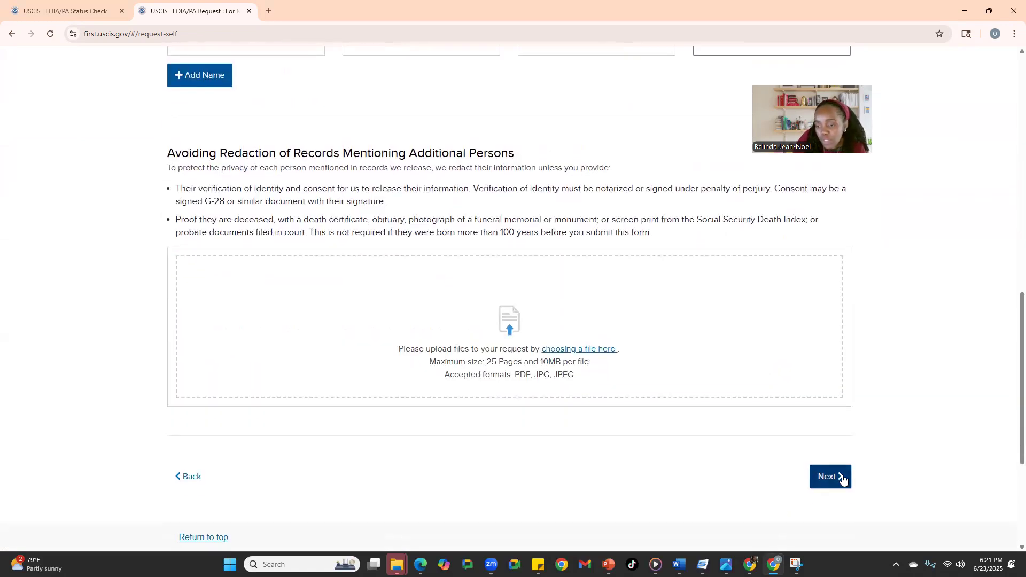
left_click(843, 480)
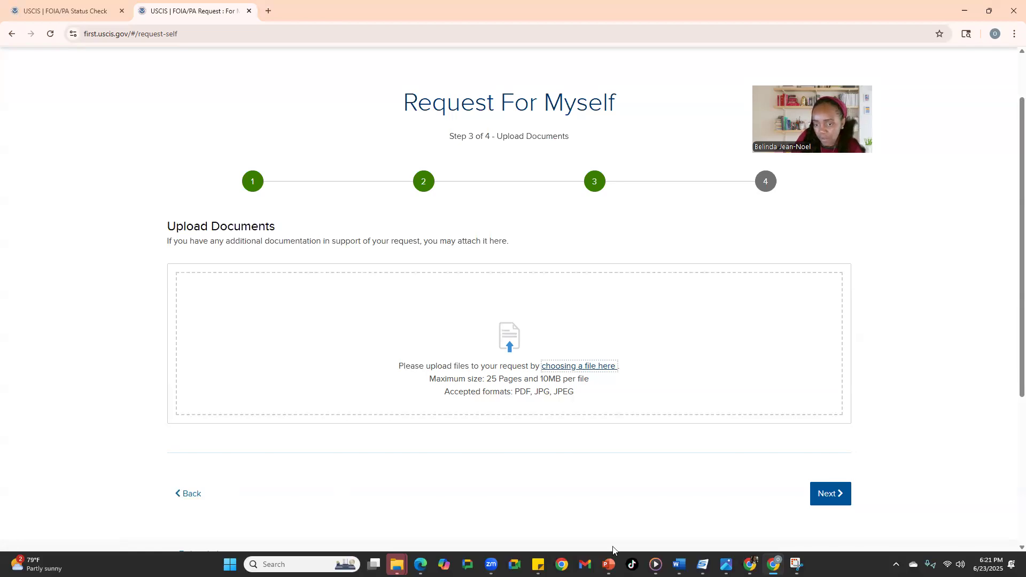
Skip uploading files and go to the Step 4 Review summary.
left_click(823, 494)
scroll(618, 164, "up", 2)
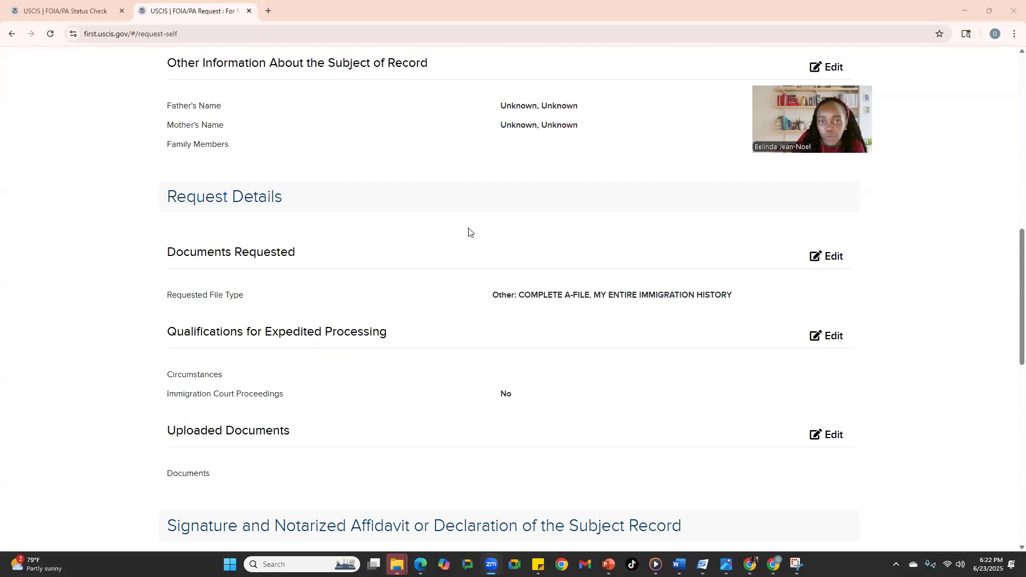
scroll(469, 231, "down", 2)
scroll(468, 231, "down", 5)
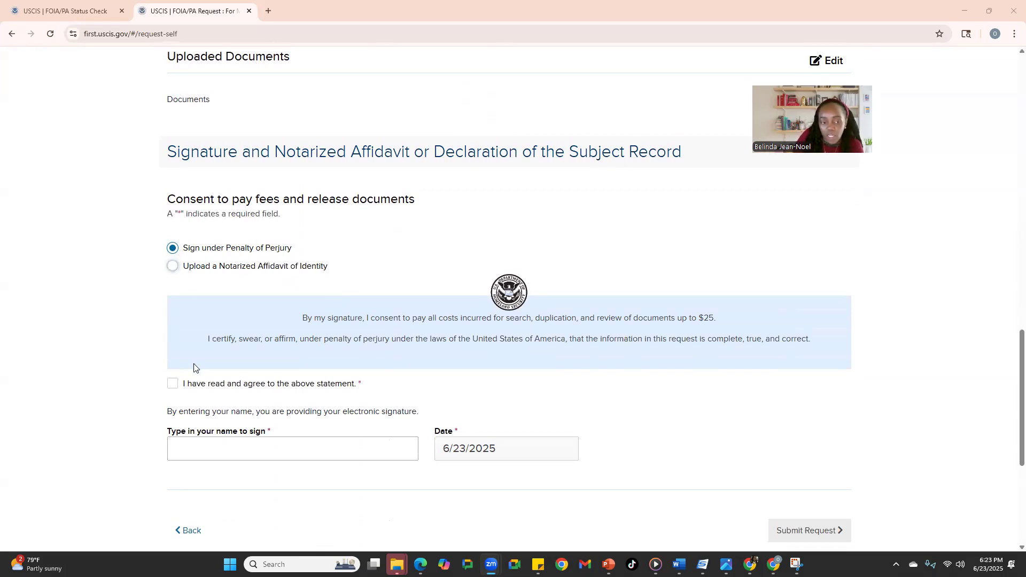
Agree to the consent and perjury statement and enter a name in the signature box.
left_click(172, 383)
left_click(257, 452)
type("DFDFD")
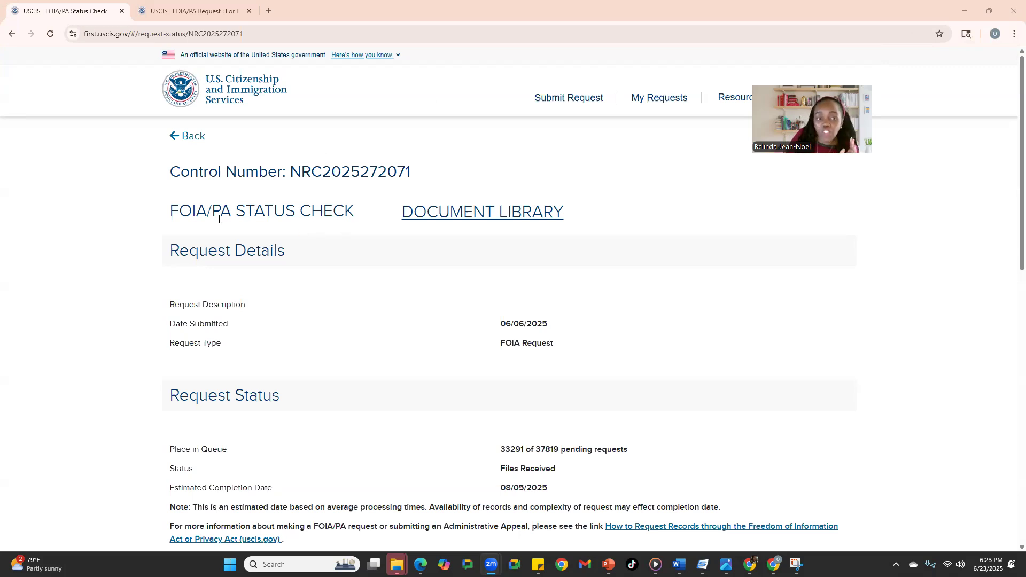
scroll(219, 220, "down", 1)
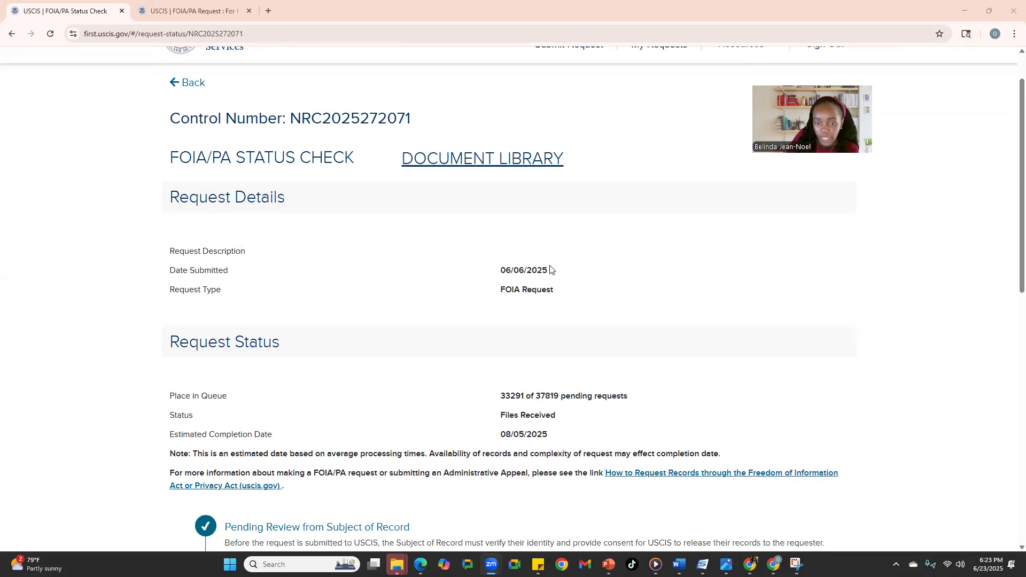
scroll(481, 294, "down", 2)
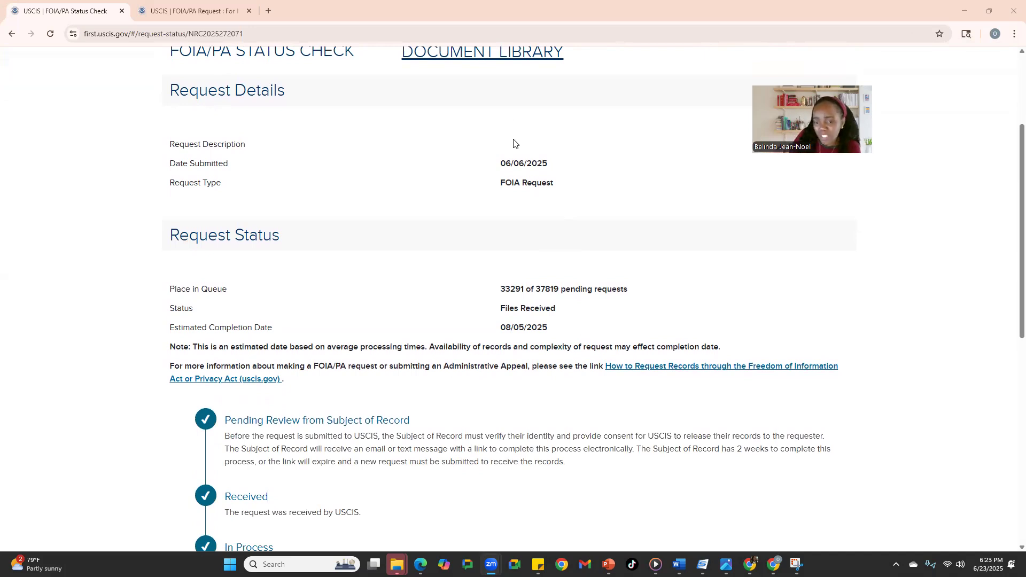
scroll(551, 336, "up", 1)
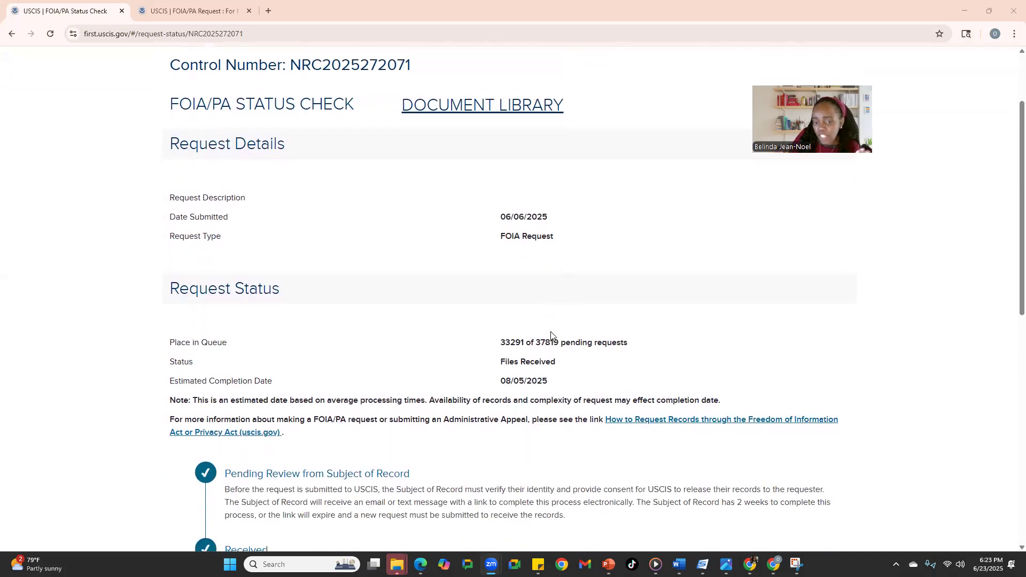
scroll(551, 321, "up", 2)
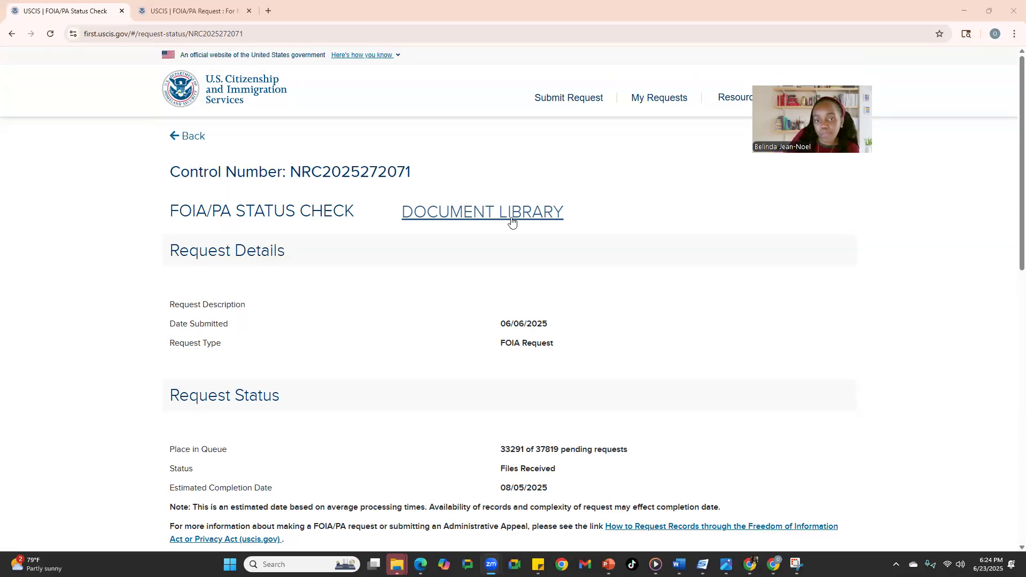
View the request's acknowledgement letter in the document library, then reveal the Submit a FOIA or PA Request page.
left_click(490, 215)
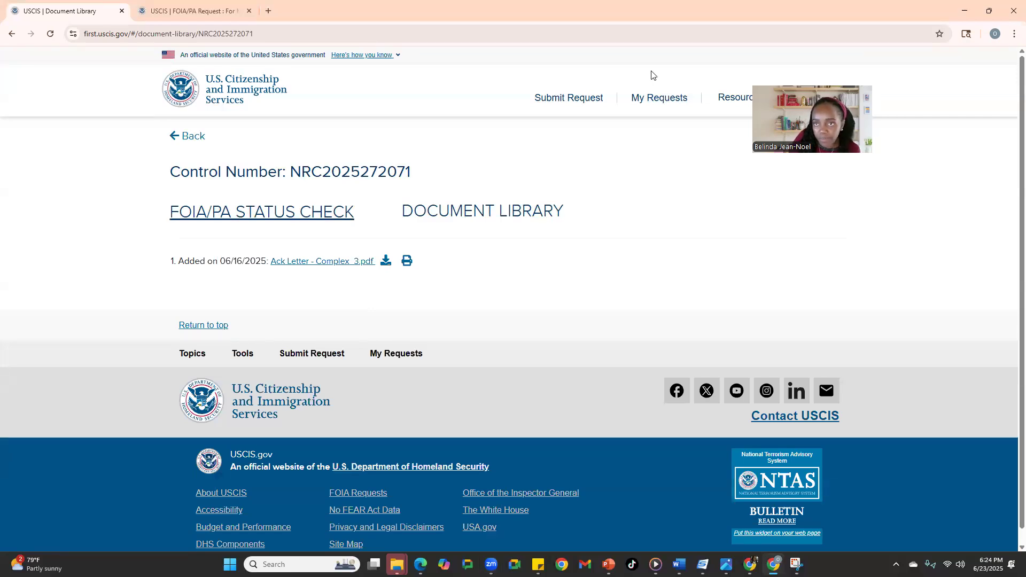
left_click(965, 10)
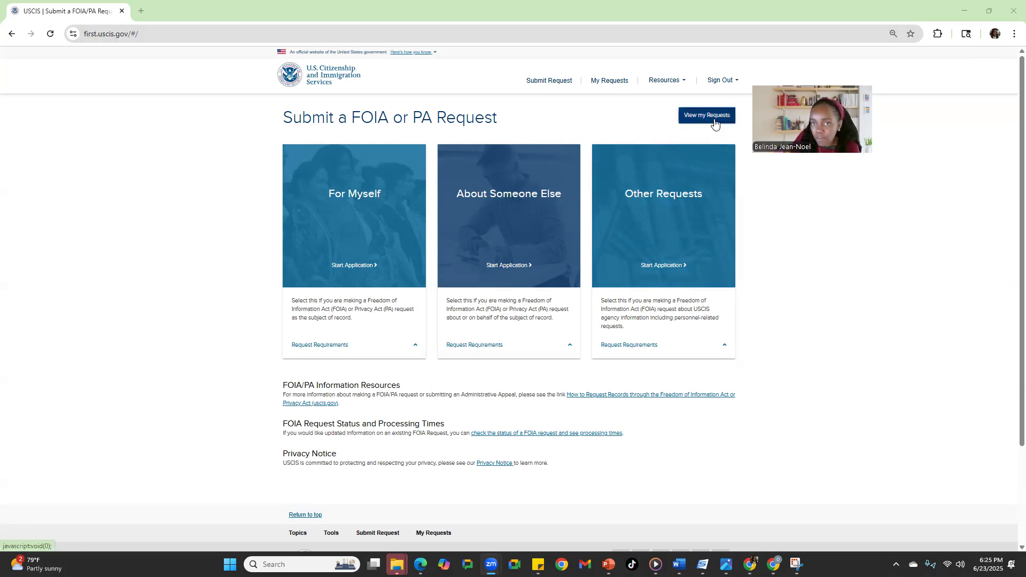
From My Requests, confirm registering a new case to reach the empty Register Case by PIN form.
left_click(605, 84)
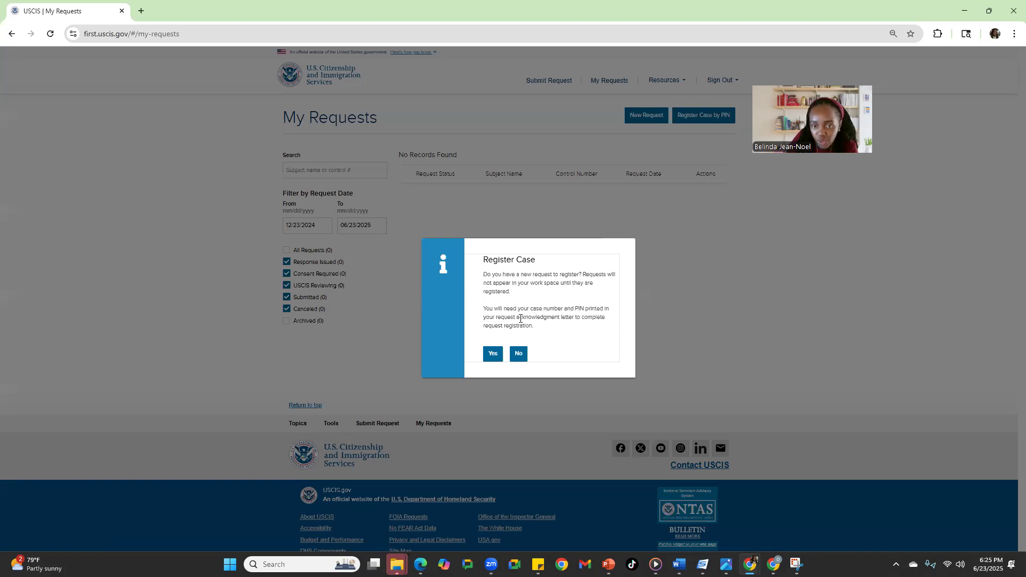
left_click(491, 355)
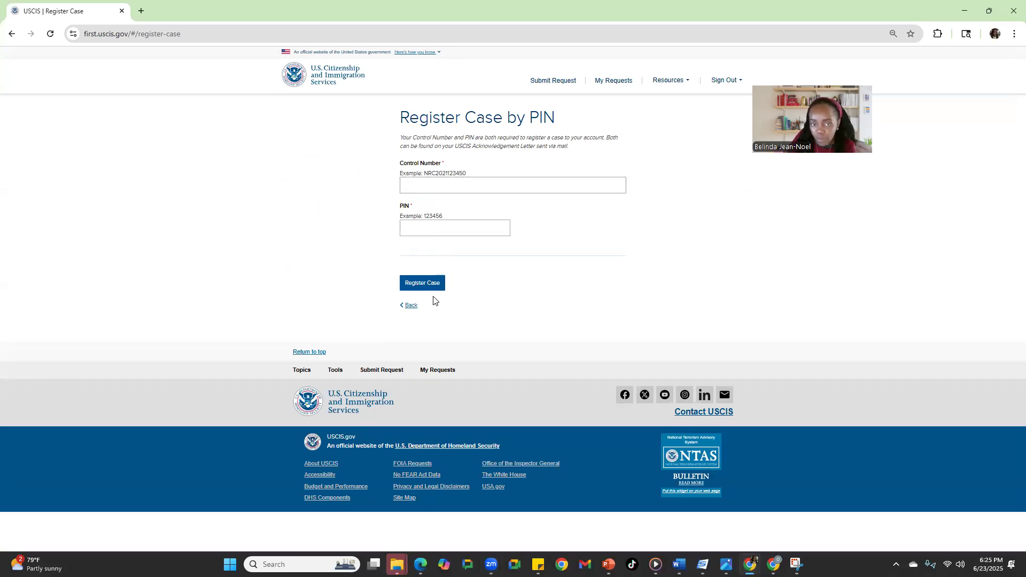
Return to My Requests, which shows No Records Found for 12/23/2024 to 06/23/2025.
left_click(405, 307)
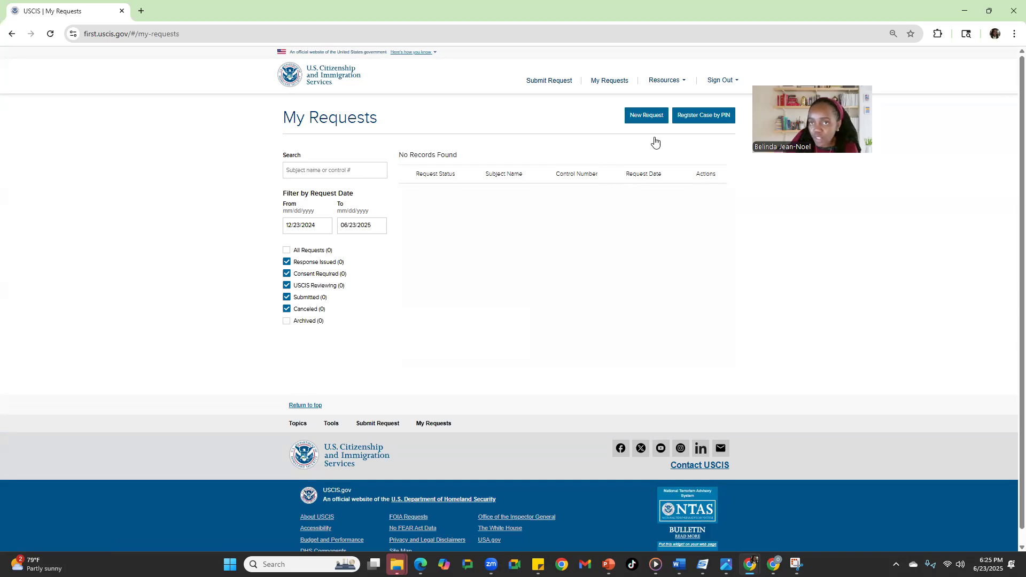
left_click(717, 71)
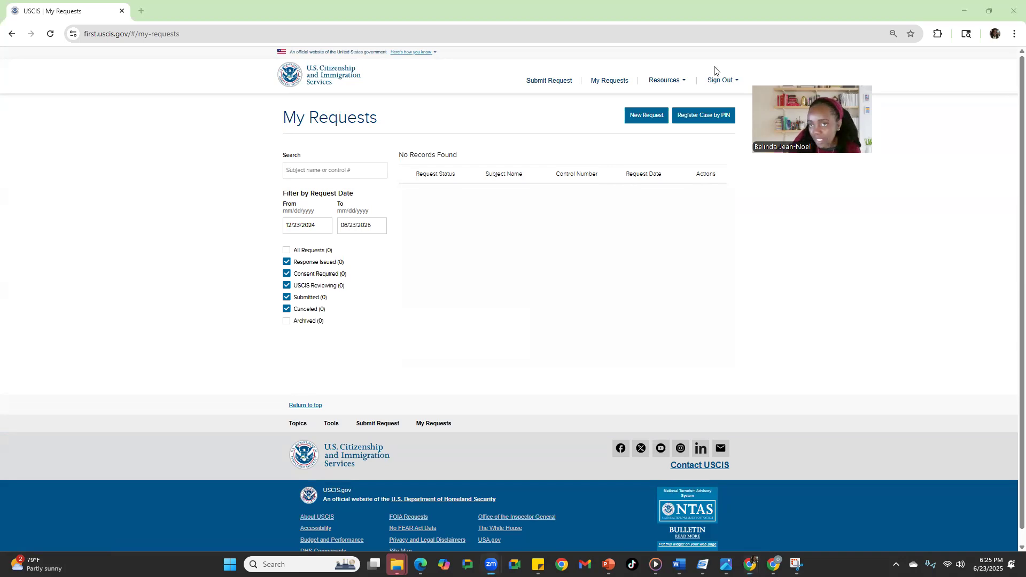